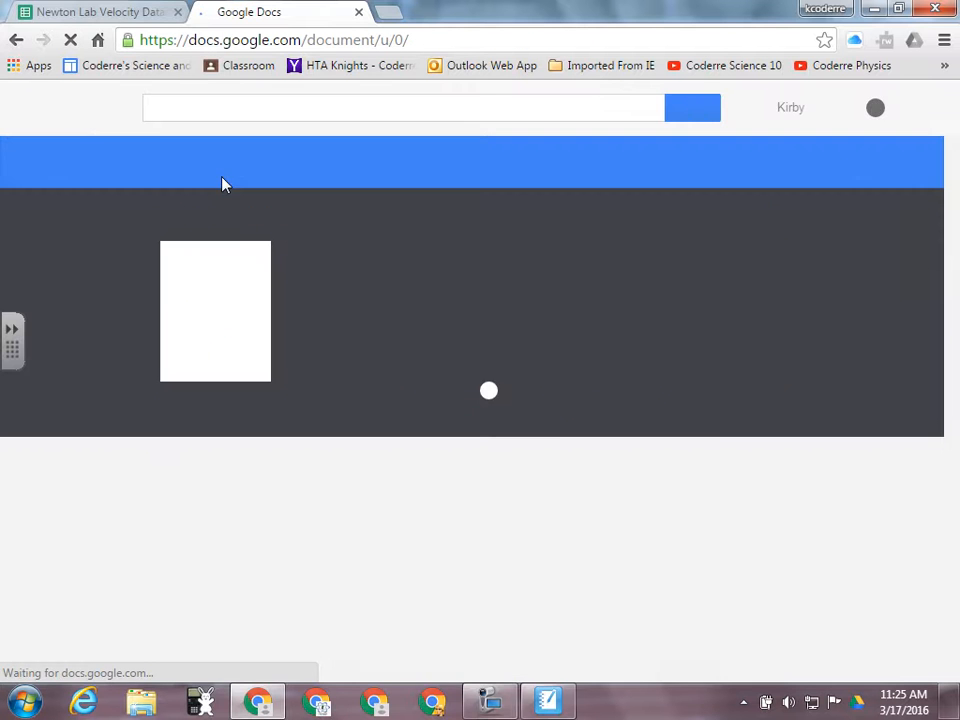
# - Create a blank document and start a new drawing inside it
pyautogui.click(220, 282)
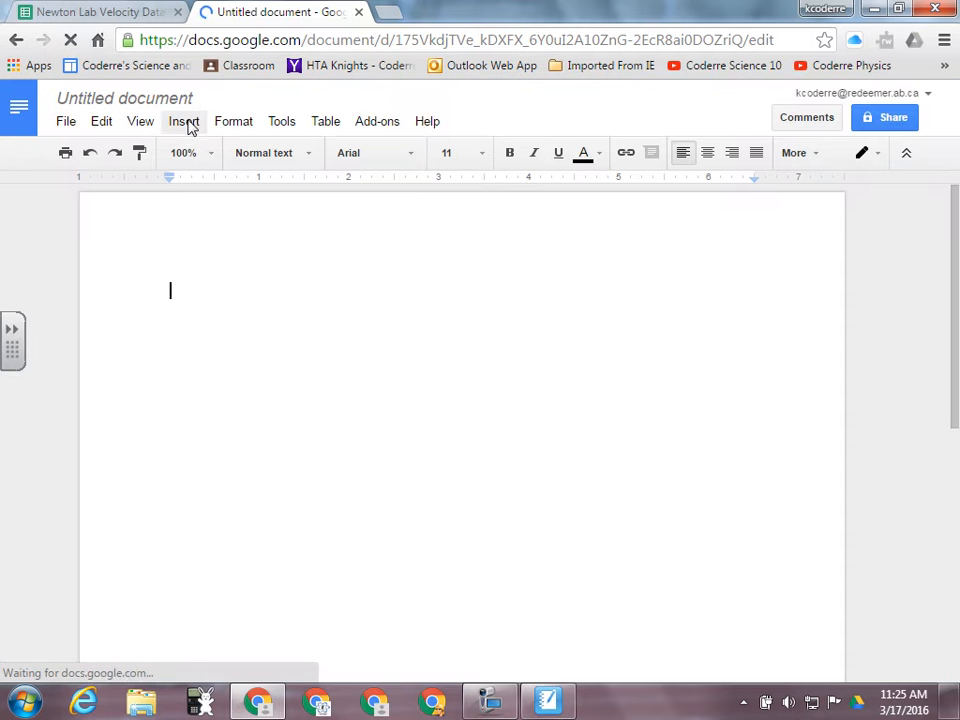
pyautogui.click(188, 124)
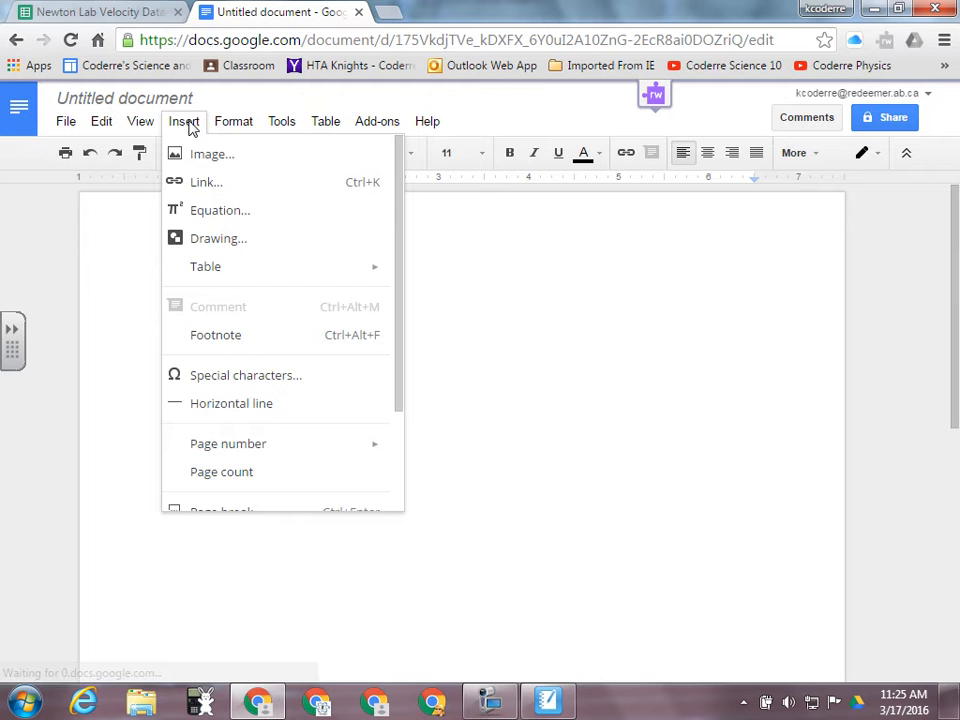
pyautogui.click(220, 241)
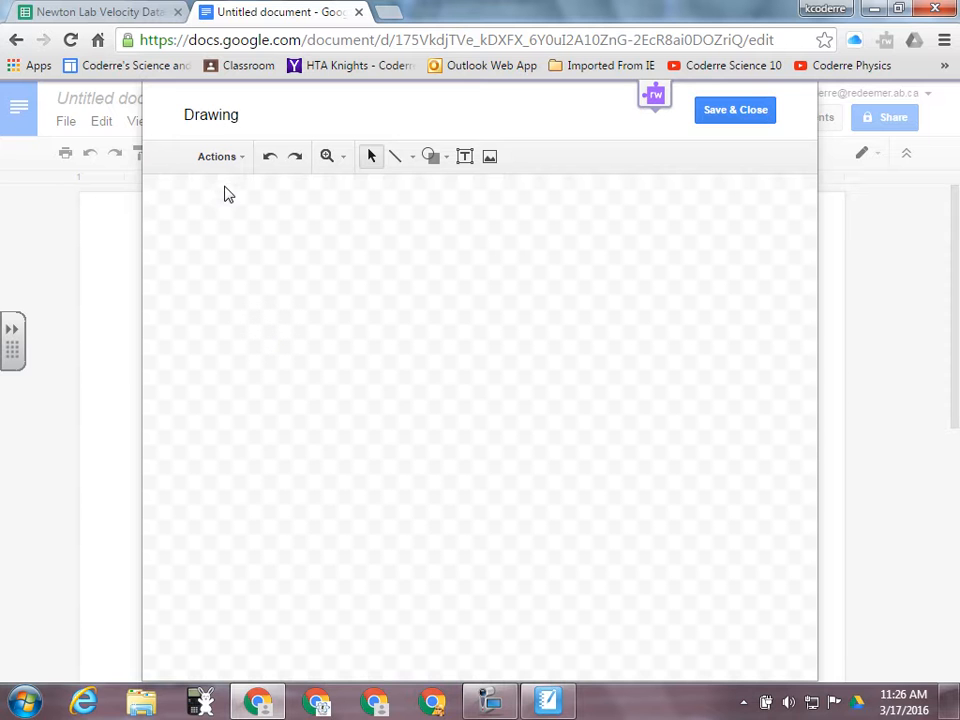
# - Upload the Knights Athletics image from the Google Drive Pictures folder into the drawing
pyautogui.click(490, 158)
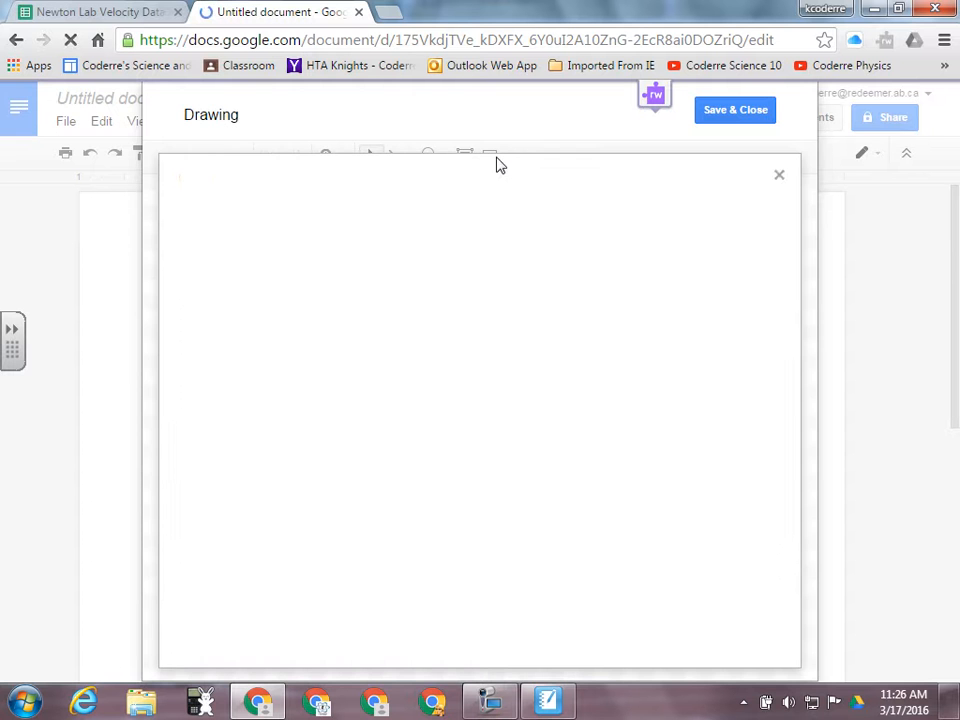
pyautogui.click(474, 458)
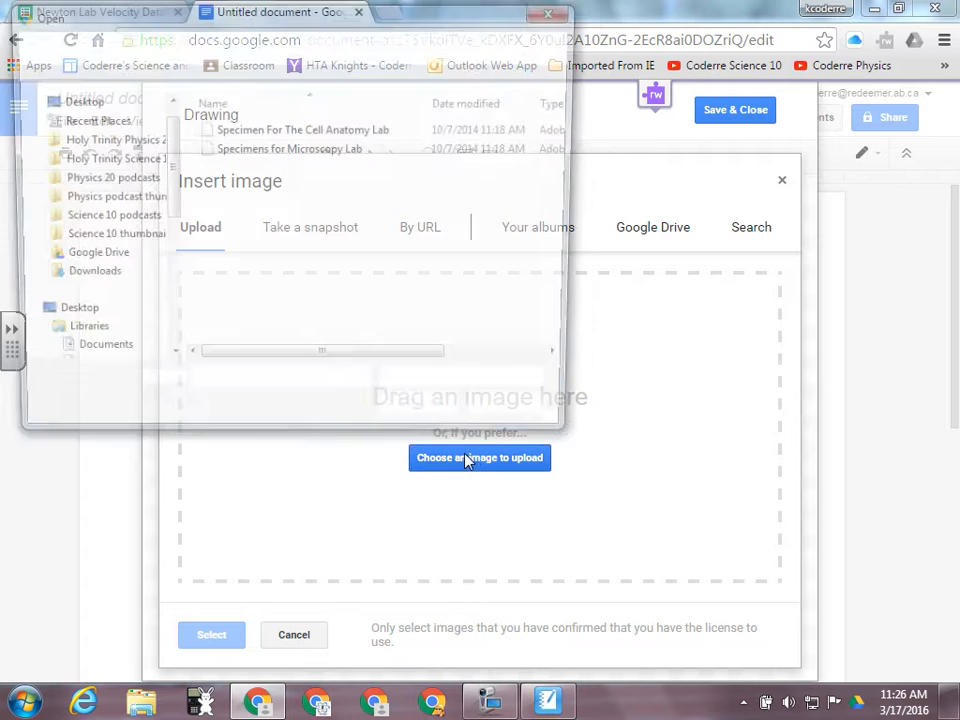
pyautogui.click(90, 258)
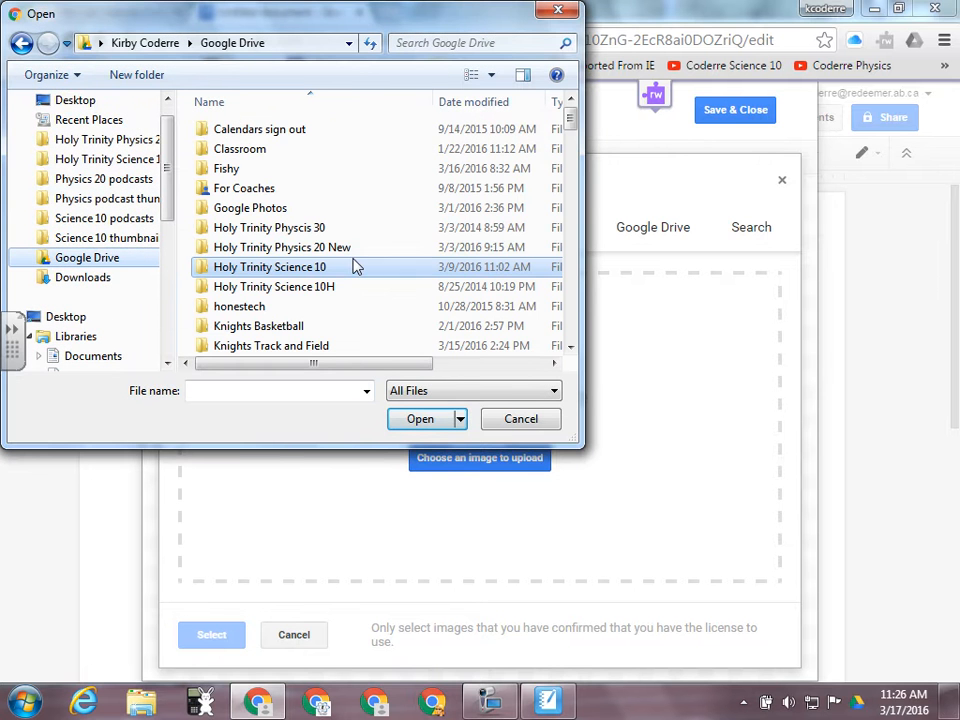
pyautogui.click(261, 268)
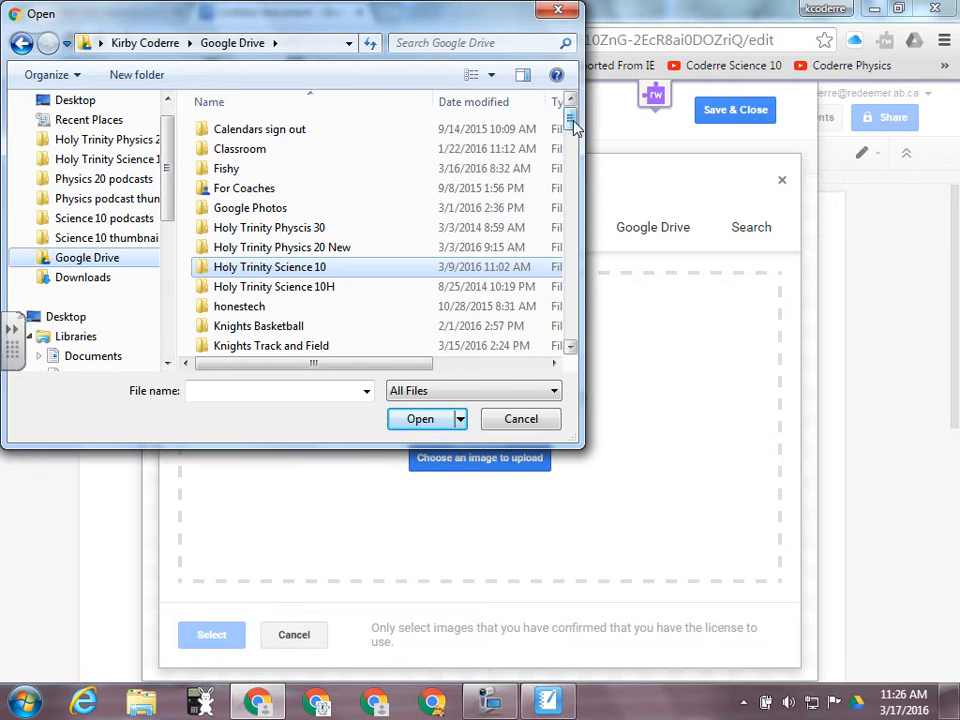
pyautogui.moveTo(568, 120); pyautogui.dragTo(570, 148)
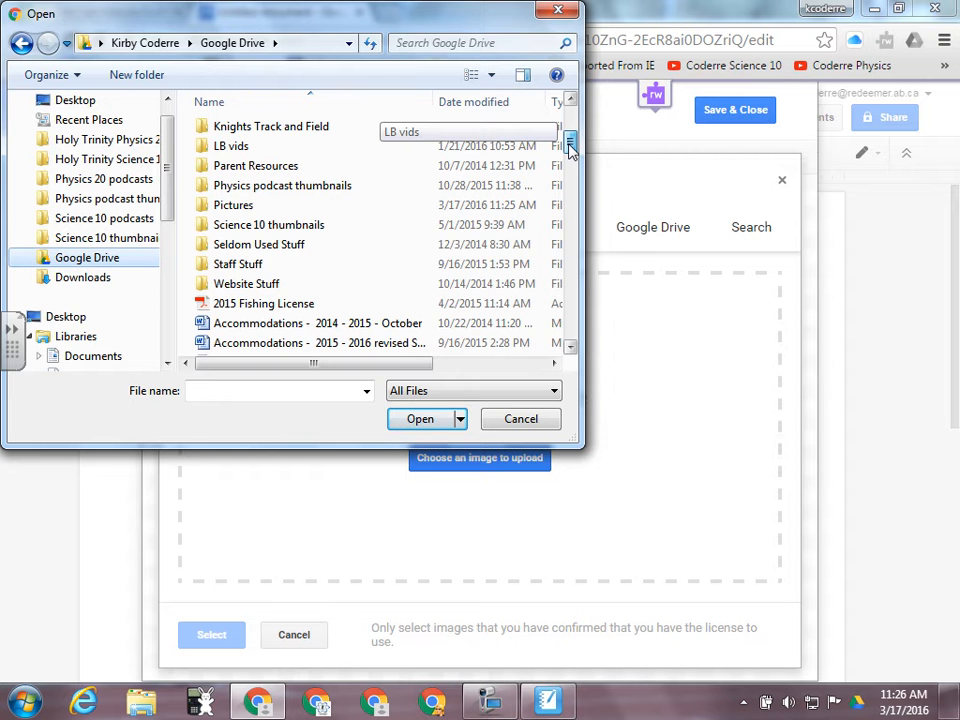
pyautogui.doubleClick(244, 206)
pyautogui.moveTo(561, 144); pyautogui.dragTo(558, 271)
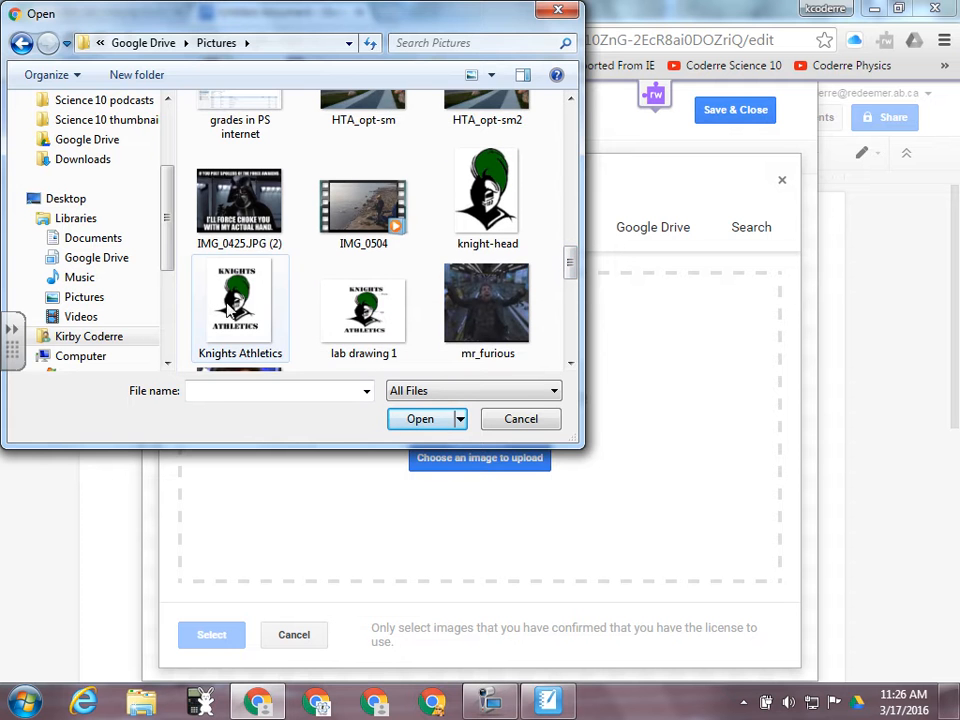
pyautogui.doubleClick(274, 304)
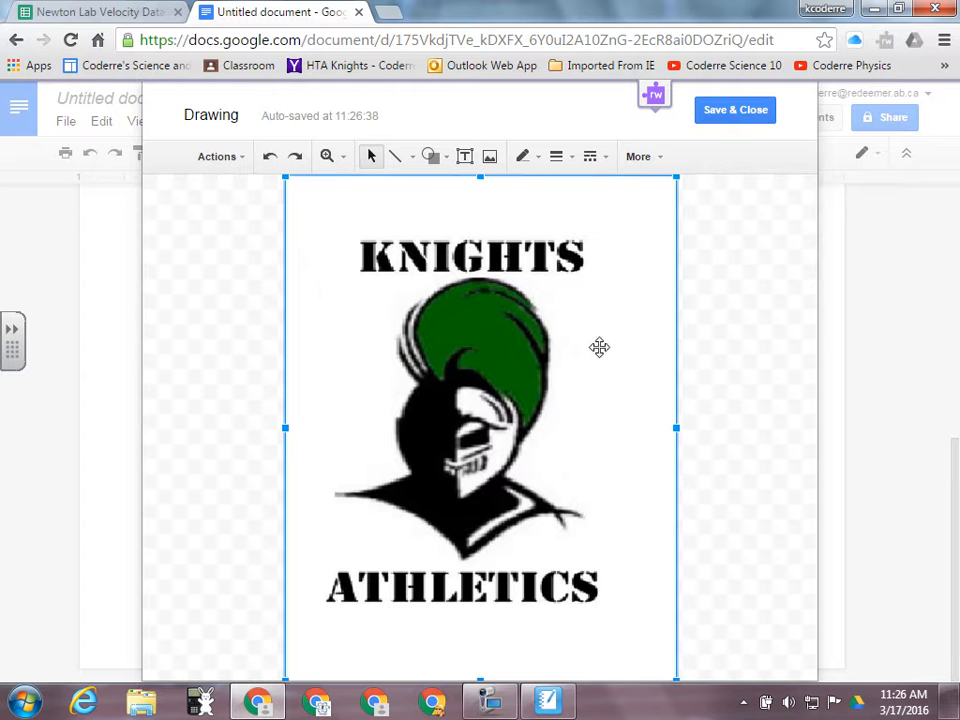
# - Widen the Knights Athletics image on both sides, keeping its height
pyautogui.moveTo(677, 427); pyautogui.dragTo(727, 427)
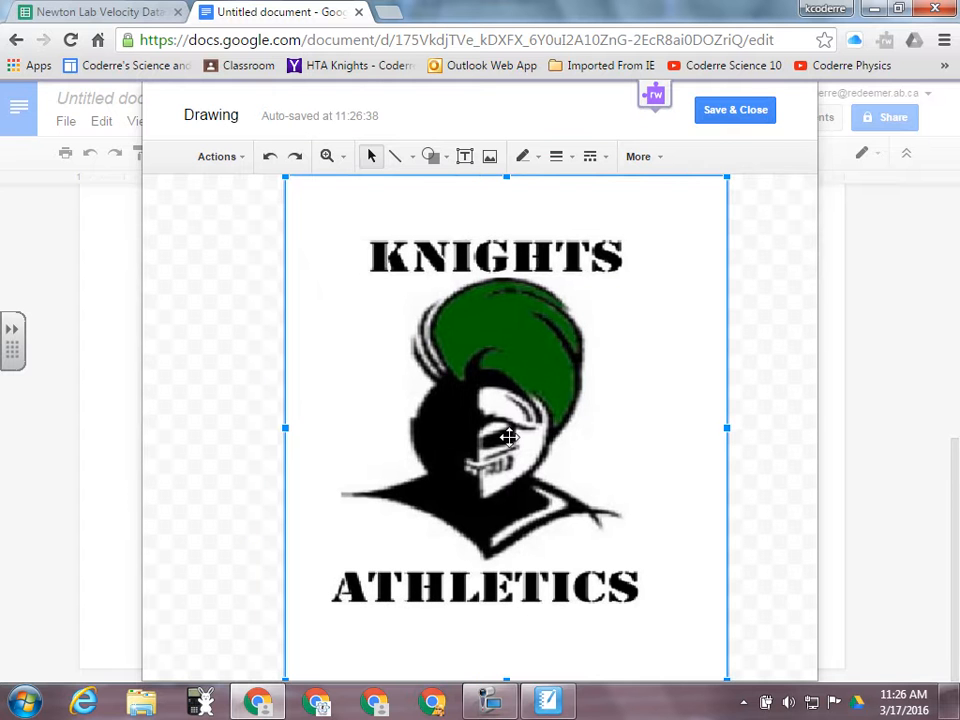
pyautogui.moveTo(285, 427); pyautogui.dragTo(238, 428)
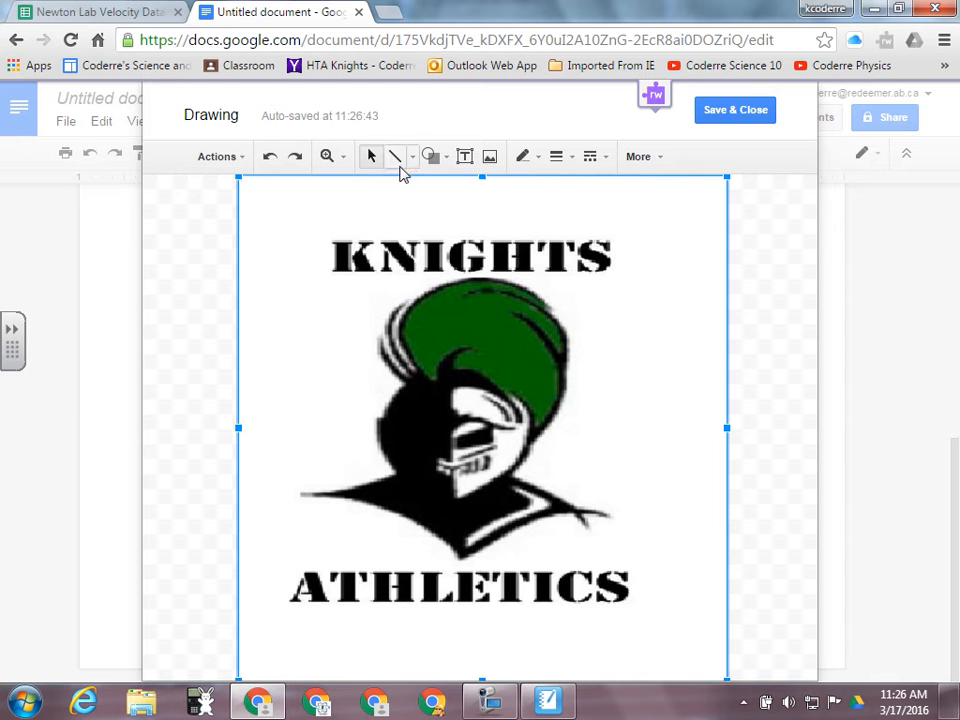
pyautogui.click(490, 156)
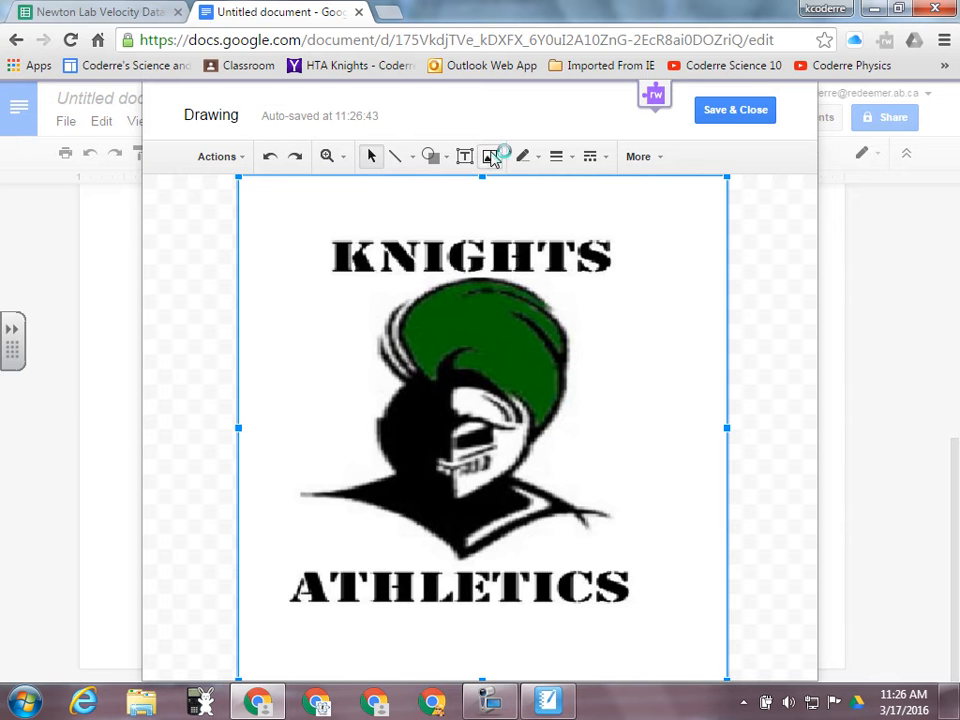
# - Add a text box at the image's upper-right corner with the teacher's name above "March 17 2016", and widen it to fit the date
pyautogui.click(465, 156)
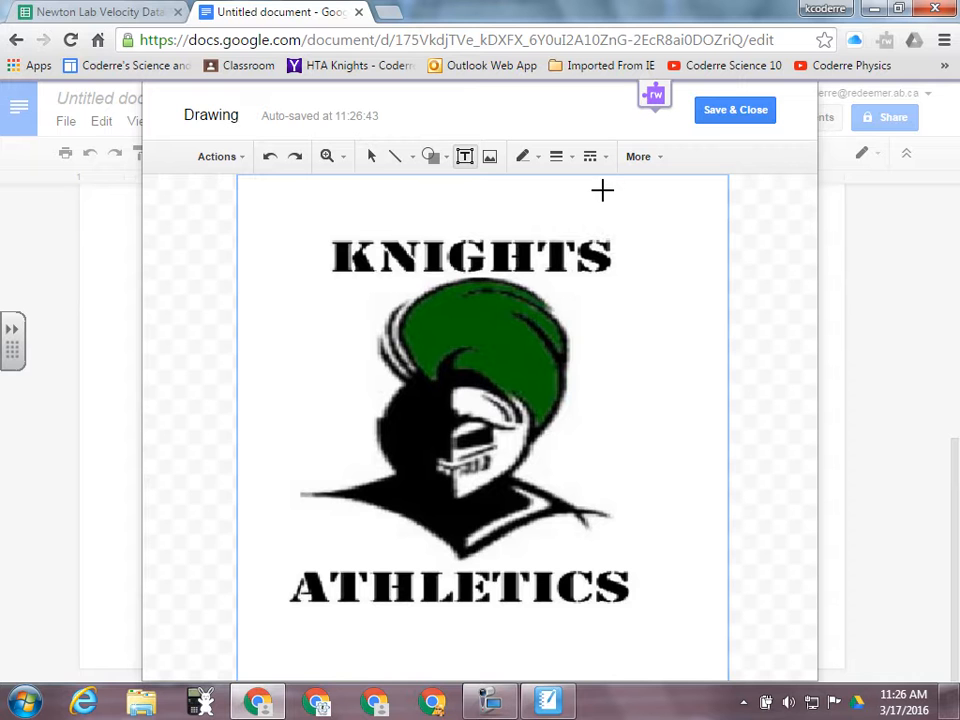
pyautogui.moveTo(602, 190); pyautogui.dragTo(716, 236)
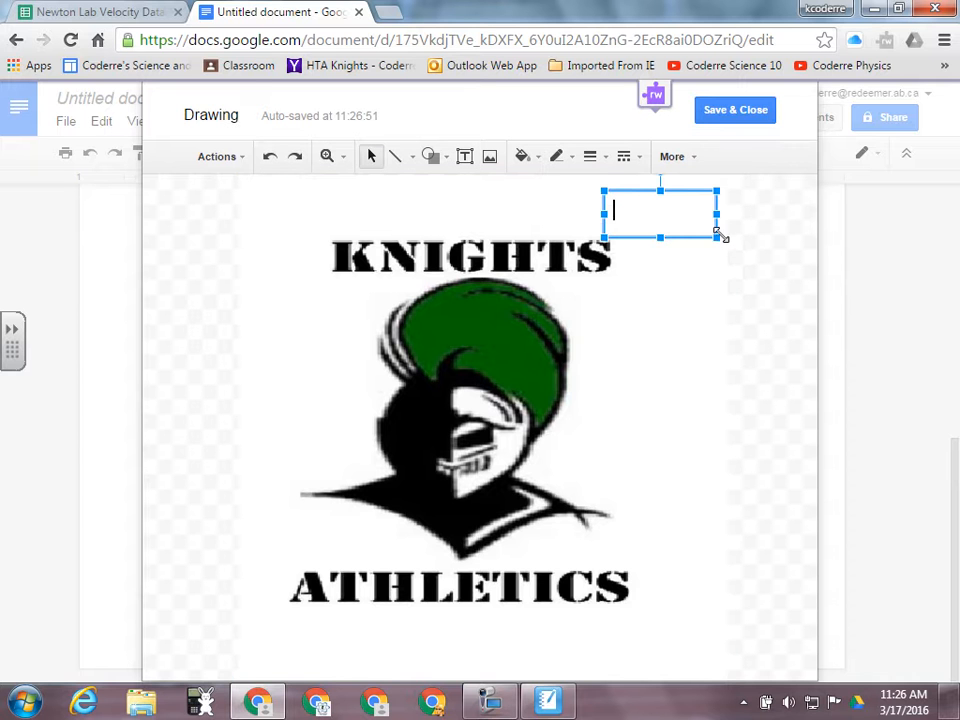
pyautogui.write('Mr. VCo')
pyautogui.press('BackSpace')
pyautogui.press('BackSpace')
pyautogui.press('BackSpace')
pyautogui.write('Coderr')
pyautogui.write('e ')
pyautogui.write('March 17')
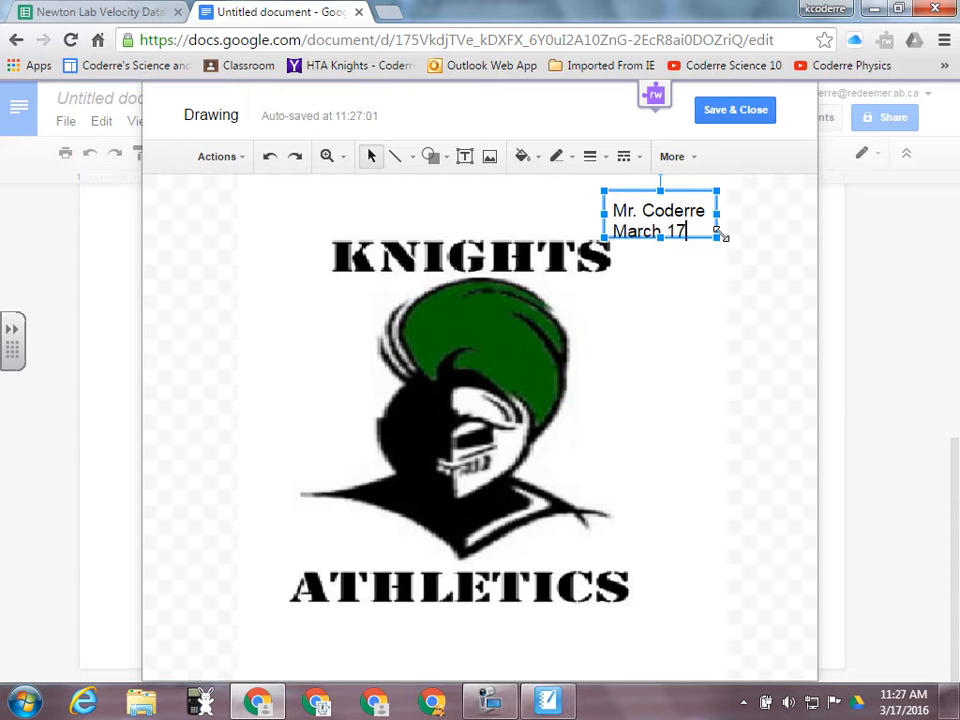
pyautogui.write(' 2016')
pyautogui.moveTo(718, 213); pyautogui.dragTo(752, 213)
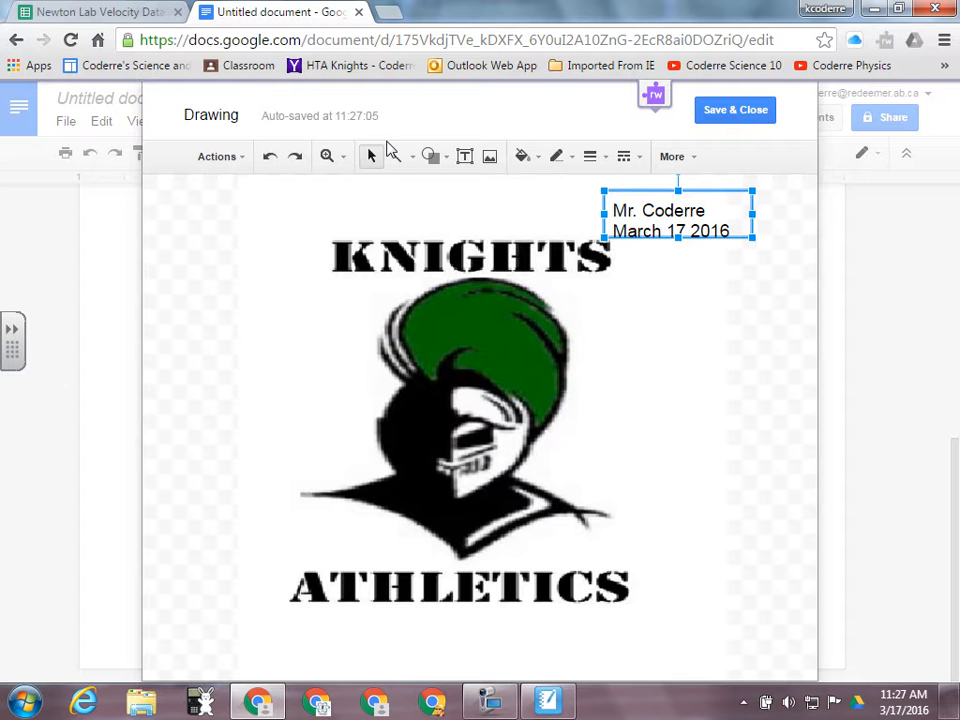
# - Draw three horizontal label lines extending rightward from the knight's green plume, eye and shoulder
pyautogui.click(401, 164)
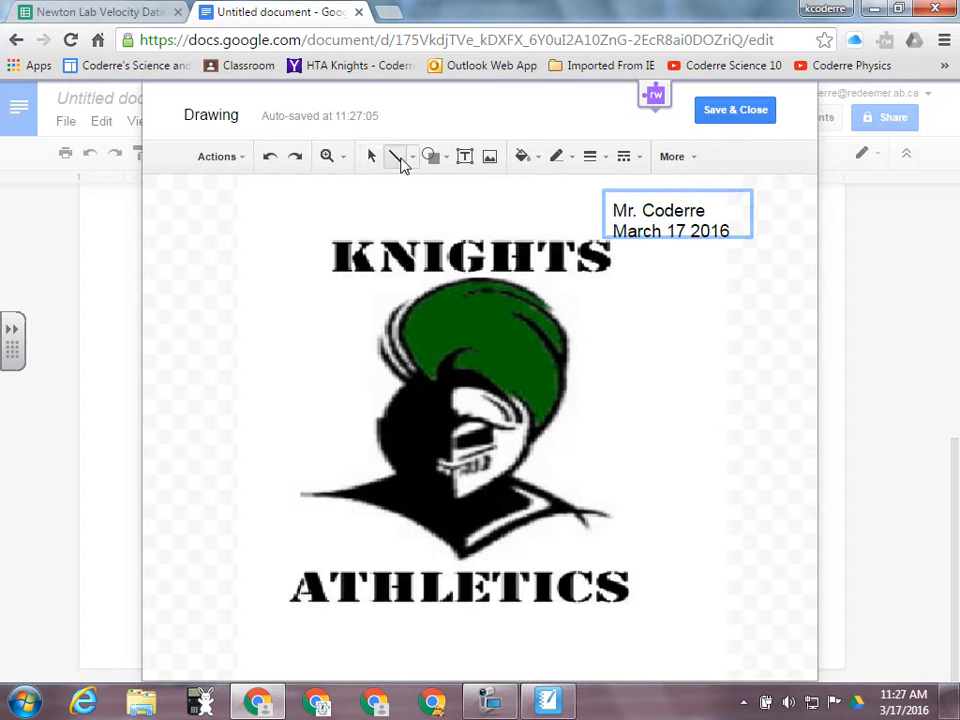
pyautogui.moveTo(499, 326)
pyautogui.mouseDown()
pyautogui.moveTo(613, 325)
pyautogui.moveTo(594, 325)
pyautogui.mouseUp()
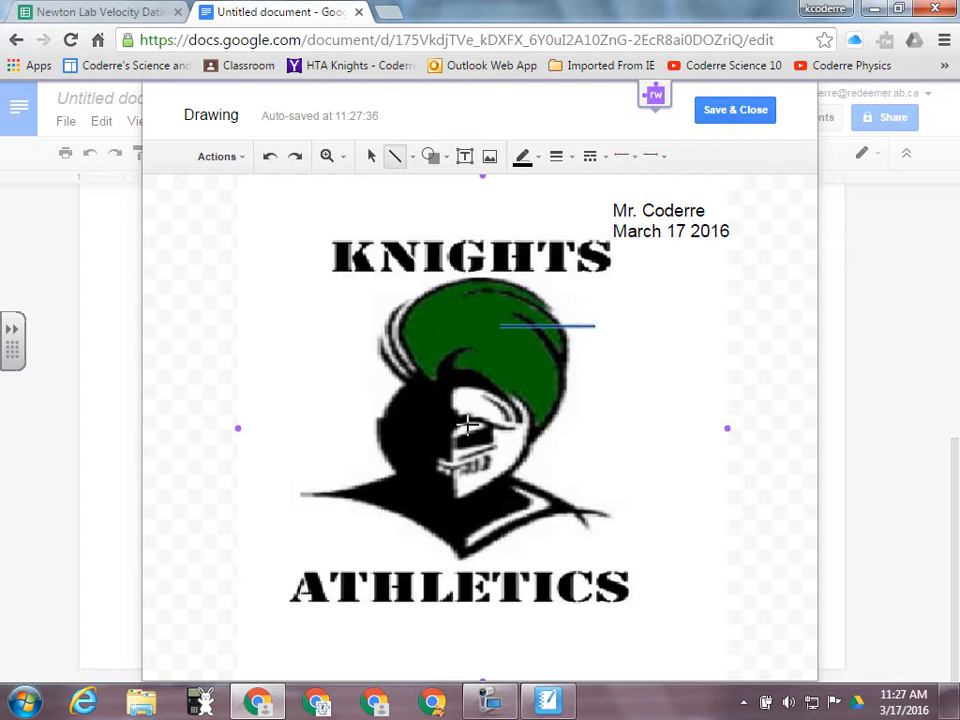
pyautogui.moveTo(475, 436); pyautogui.dragTo(583, 437)
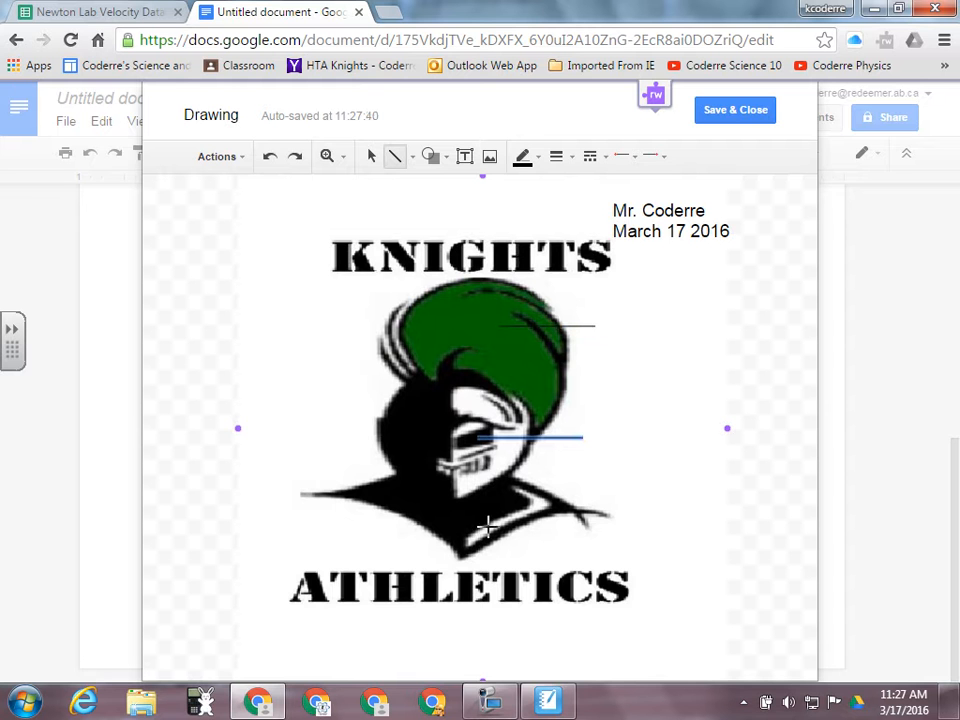
pyautogui.moveTo(489, 527)
pyautogui.mouseDown()
pyautogui.moveTo(623, 519)
pyautogui.moveTo(619, 530)
pyautogui.mouseUp()
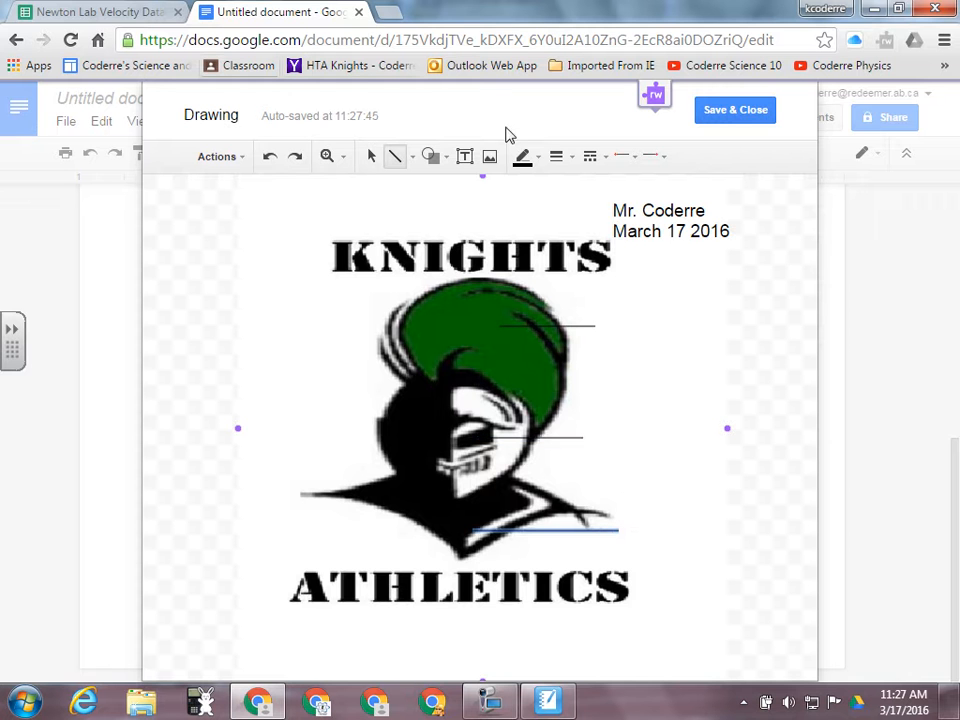
# - Add text boxes reading "Plume" and "Eye" at the right ends of the upper and middle label lines
pyautogui.click(465, 158)
pyautogui.moveTo(600, 305); pyautogui.dragTo(704, 347)
pyautogui.write('Plume')
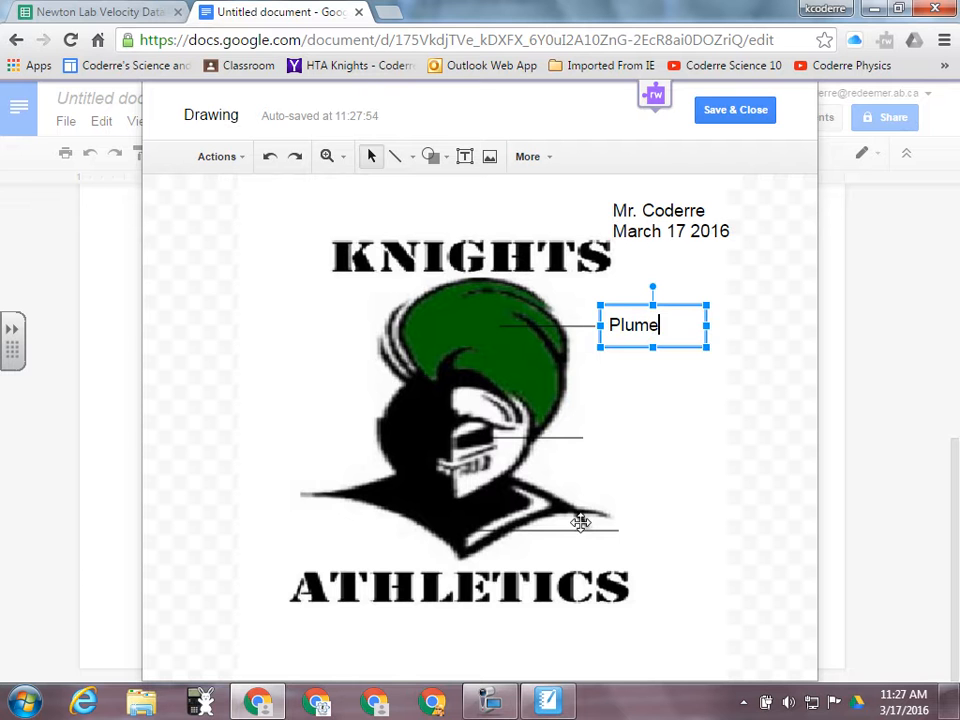
pyautogui.click(465, 157)
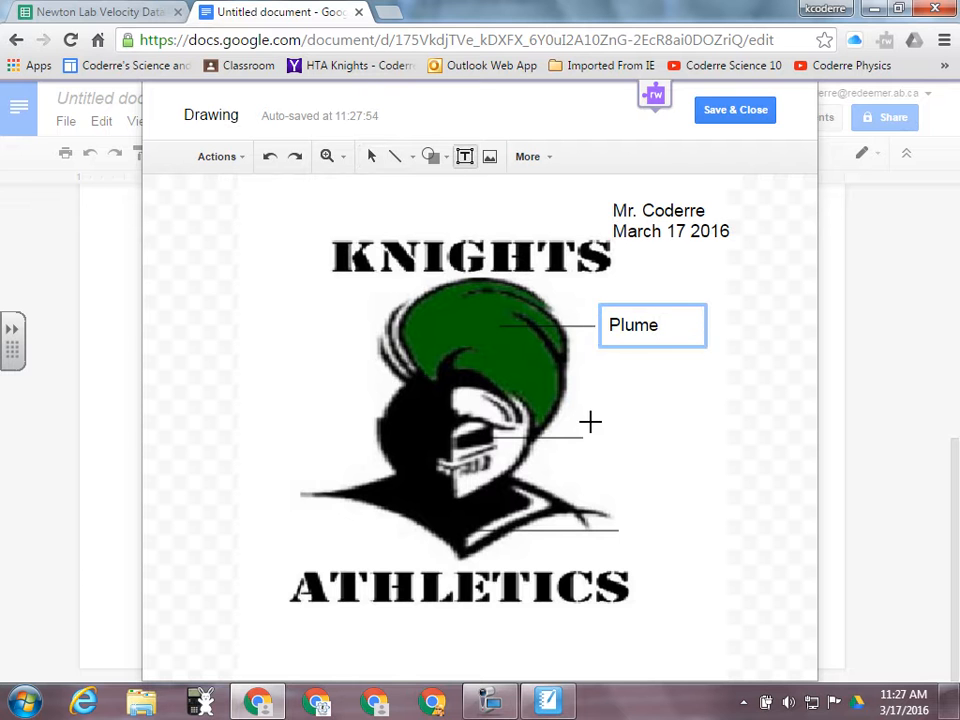
pyautogui.moveTo(590, 422); pyautogui.dragTo(693, 450)
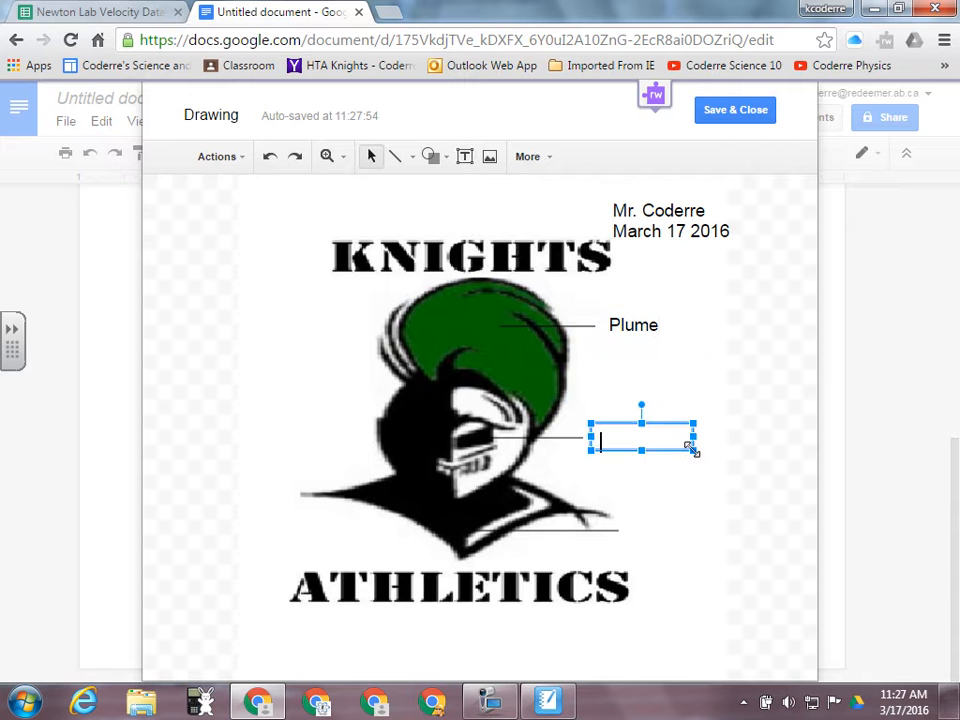
pyautogui.write('Eye')
# - Add a text box reading "Shoulder" at the right end of the lowest label line
pyautogui.click(465, 156)
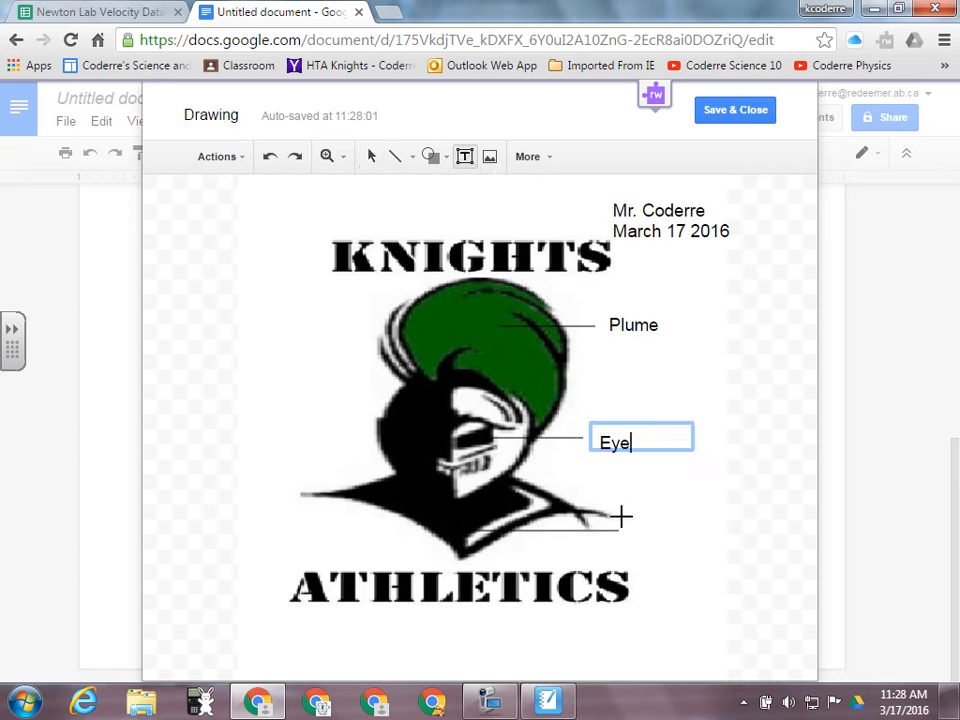
pyautogui.moveTo(621, 516); pyautogui.dragTo(701, 545)
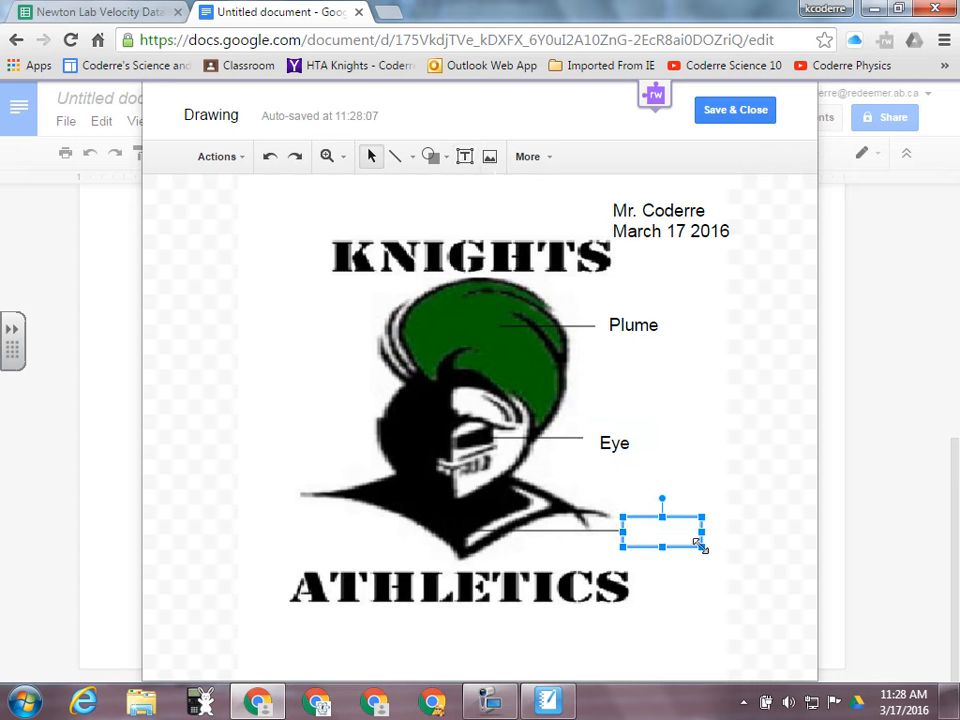
pyautogui.write('Shoulder')
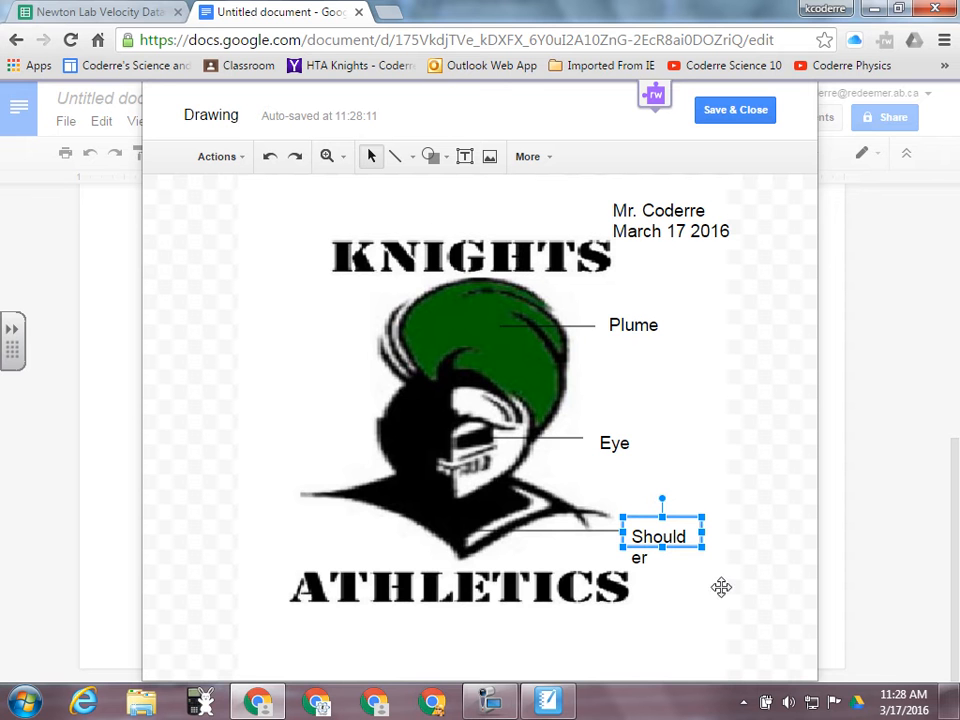
pyautogui.click(495, 643)
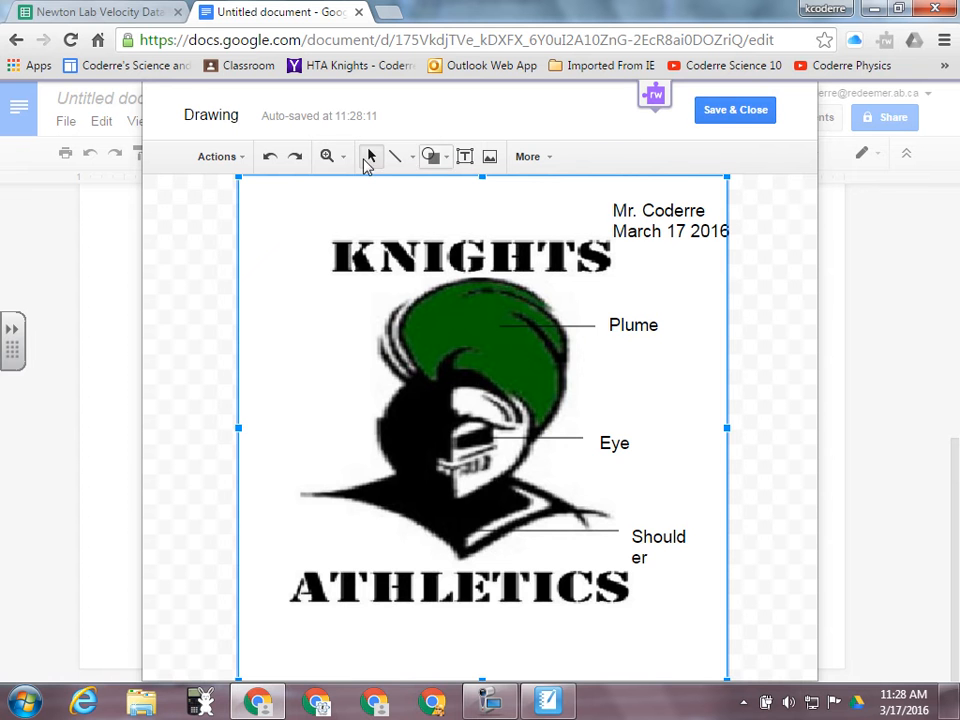
# - Save and close the labelled drawing so that it is placed in the document, and view it from the page top
pyautogui.click(742, 115)
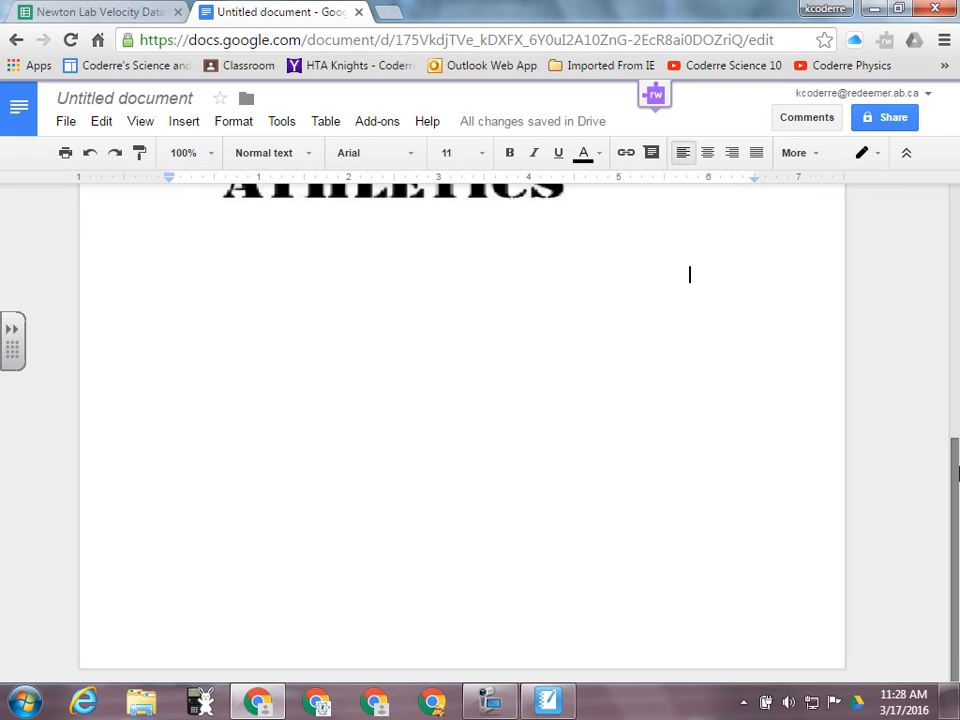
pyautogui.moveTo(955, 460); pyautogui.dragTo(955, 225)
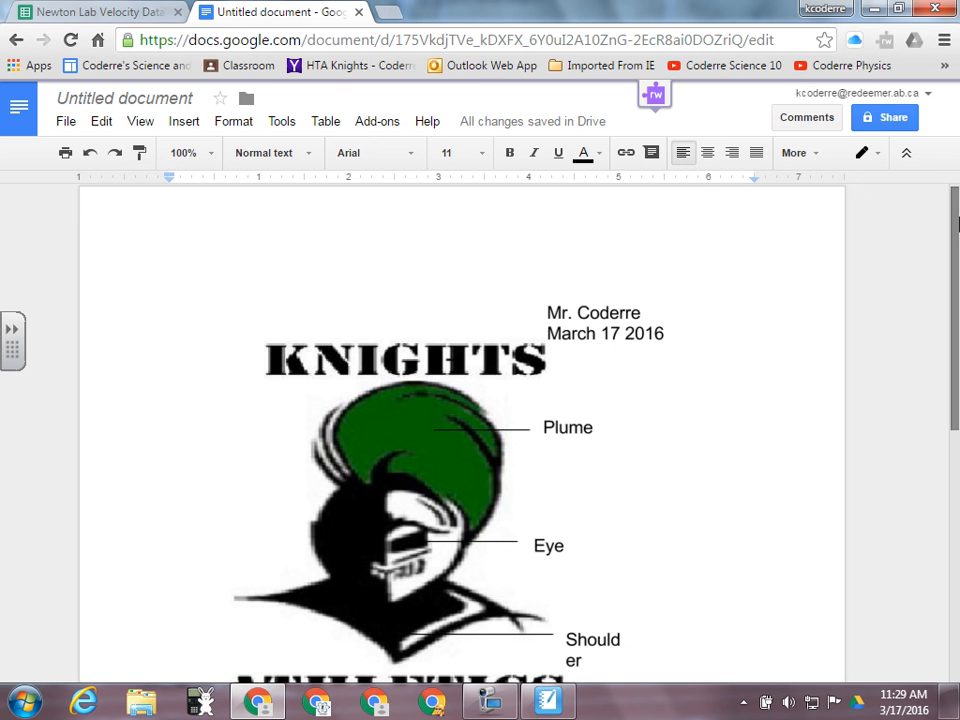
pyautogui.click(474, 708)
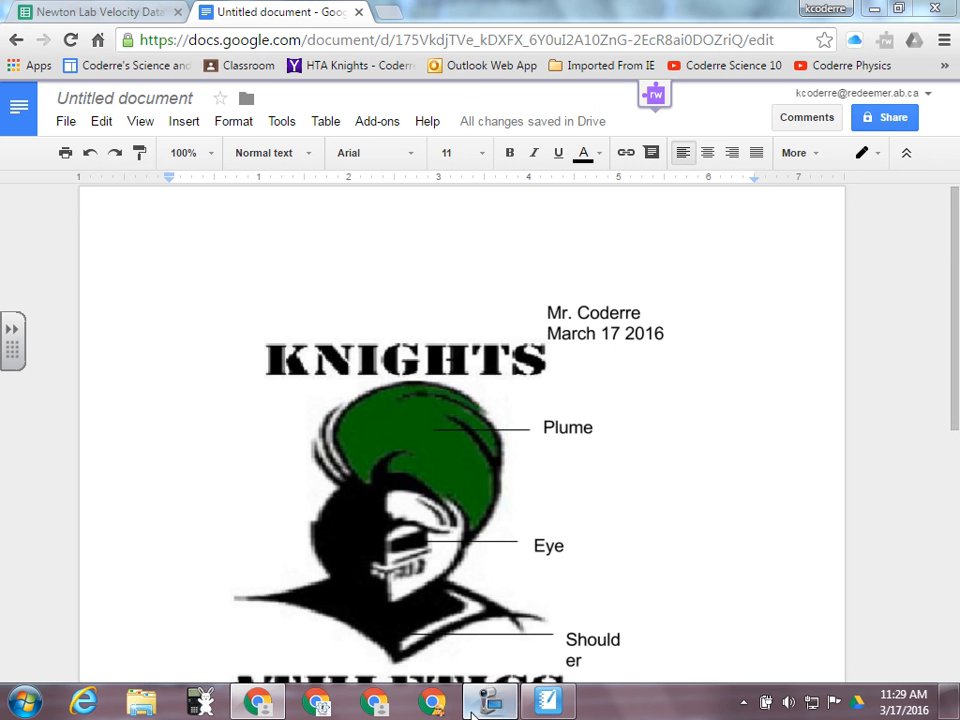